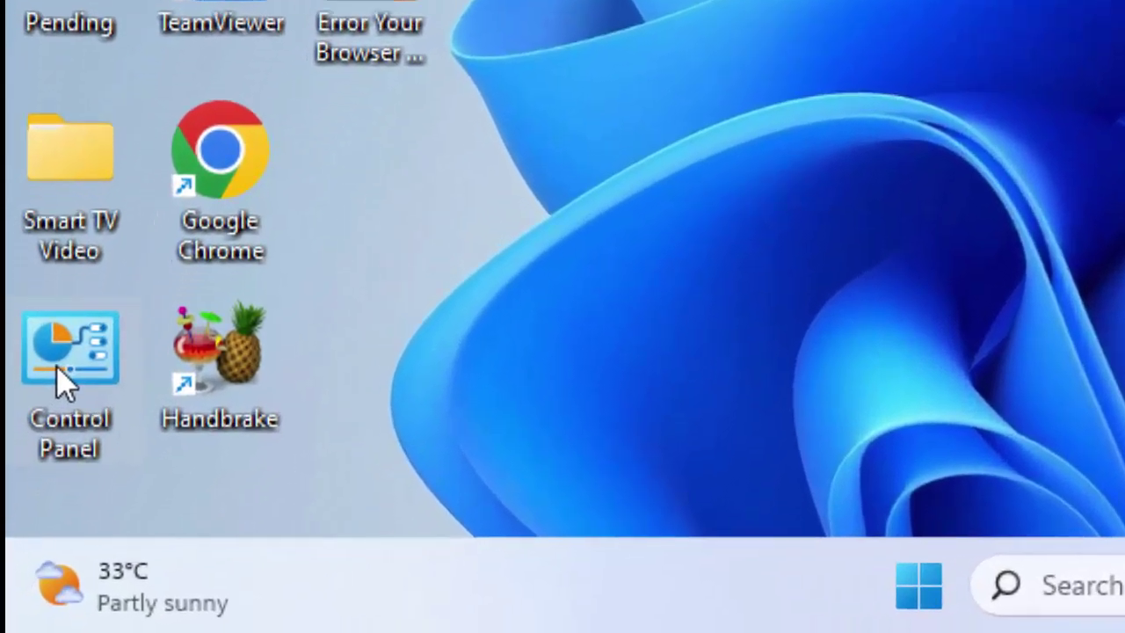
Open the Control Panel and view its items by category.
double_click(56, 364)
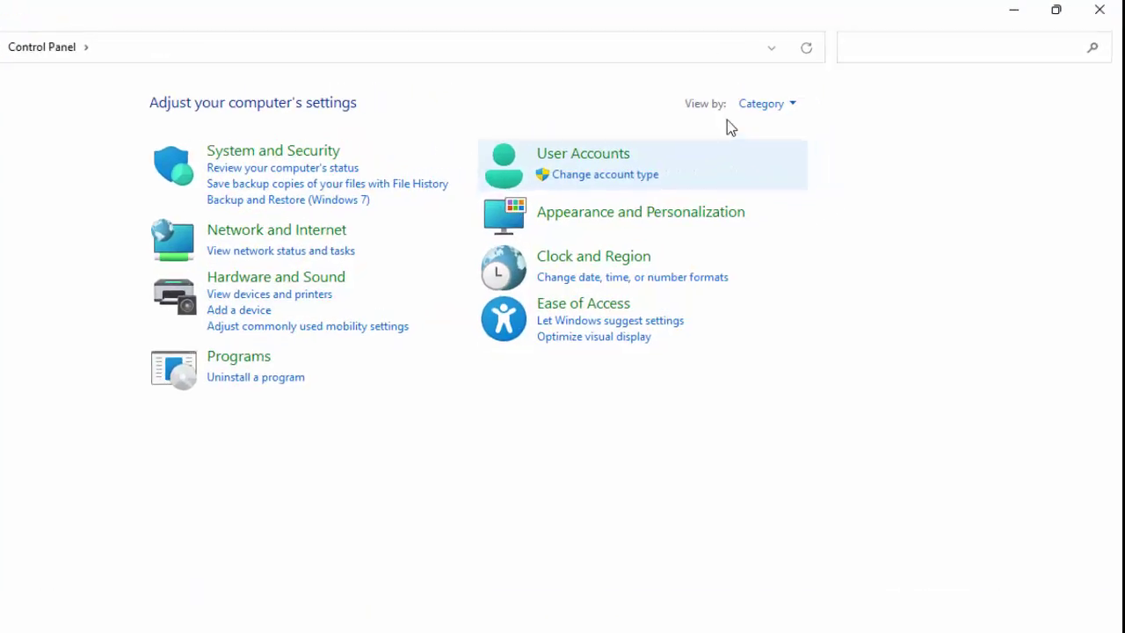
left_click(534, 180)
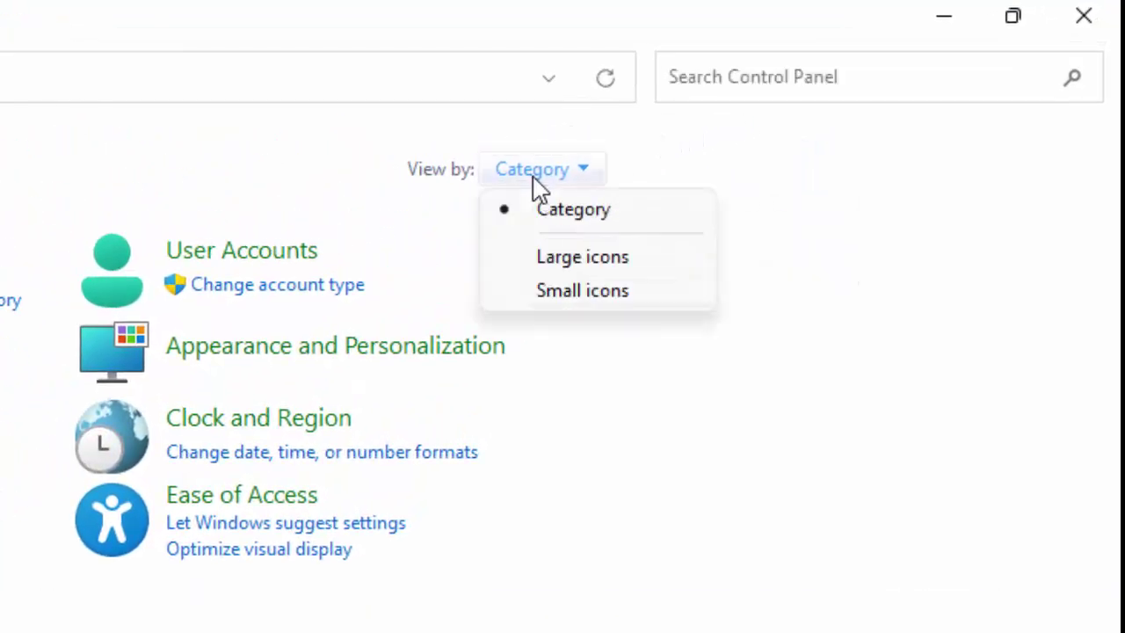
left_click(557, 215)
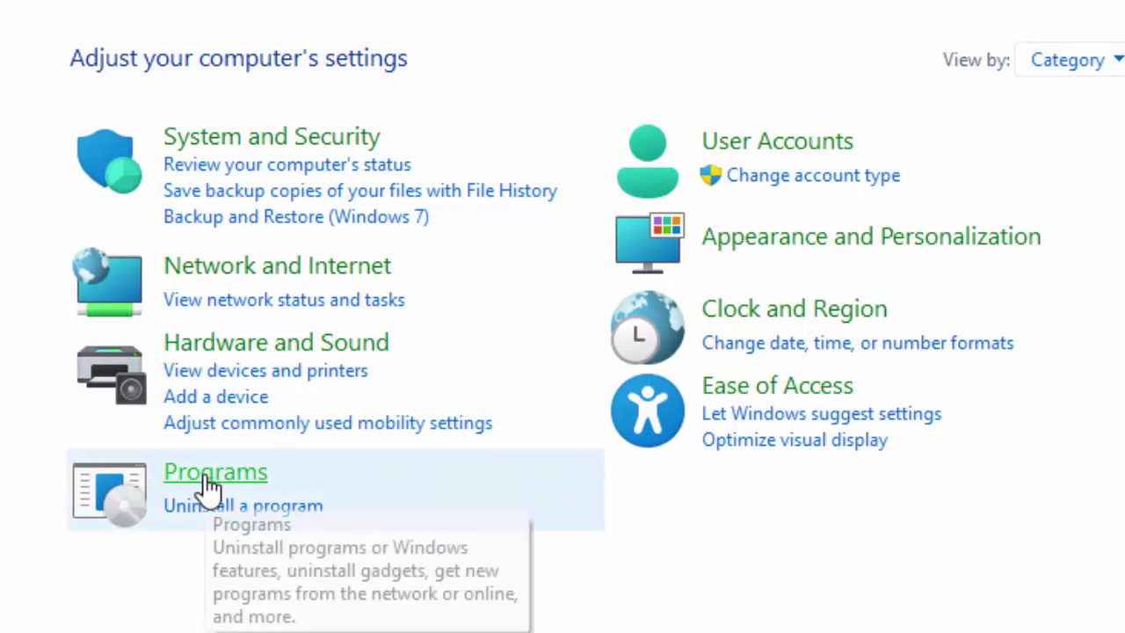
View the installed updates under Programs and Features, select Security Update KB5029253 with its uninstall option, and close the window.
left_click(209, 488)
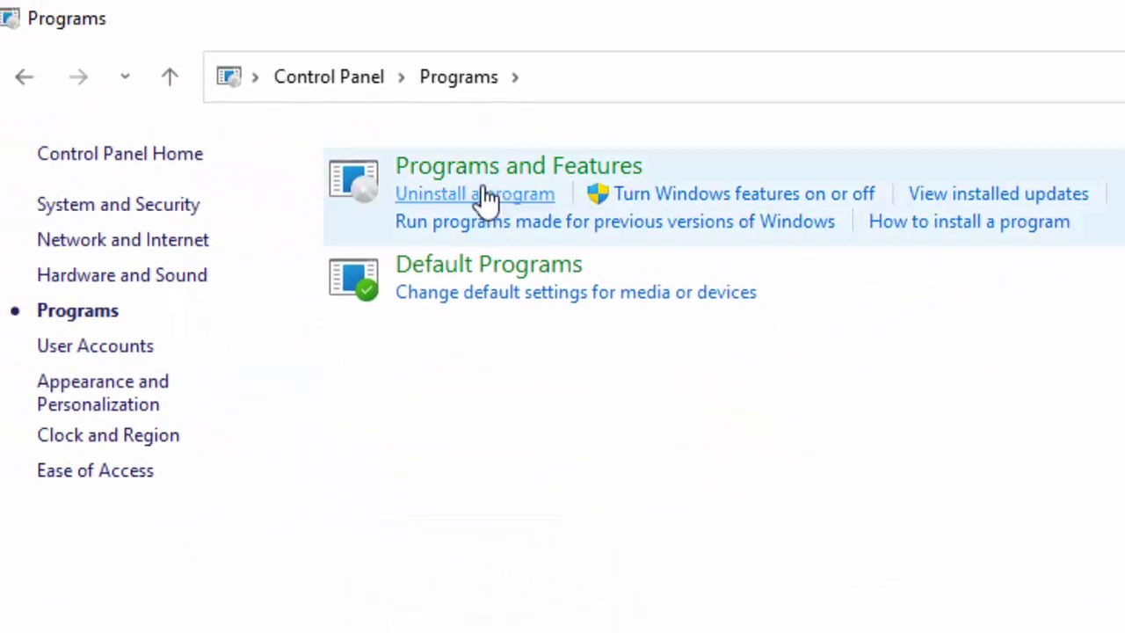
left_click(536, 173)
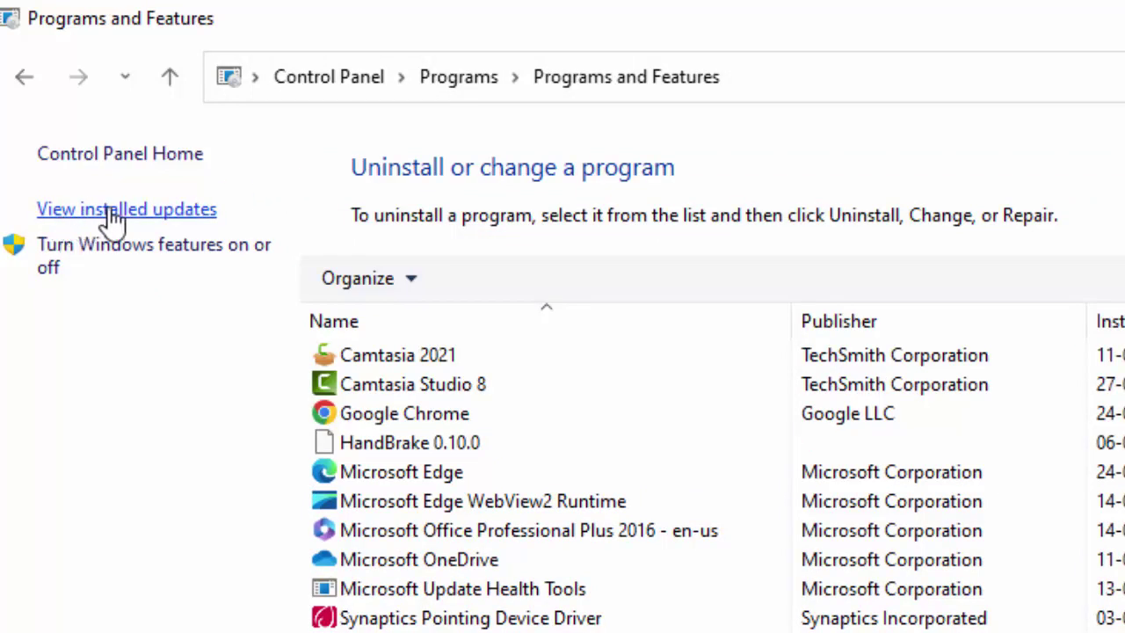
left_click(149, 211)
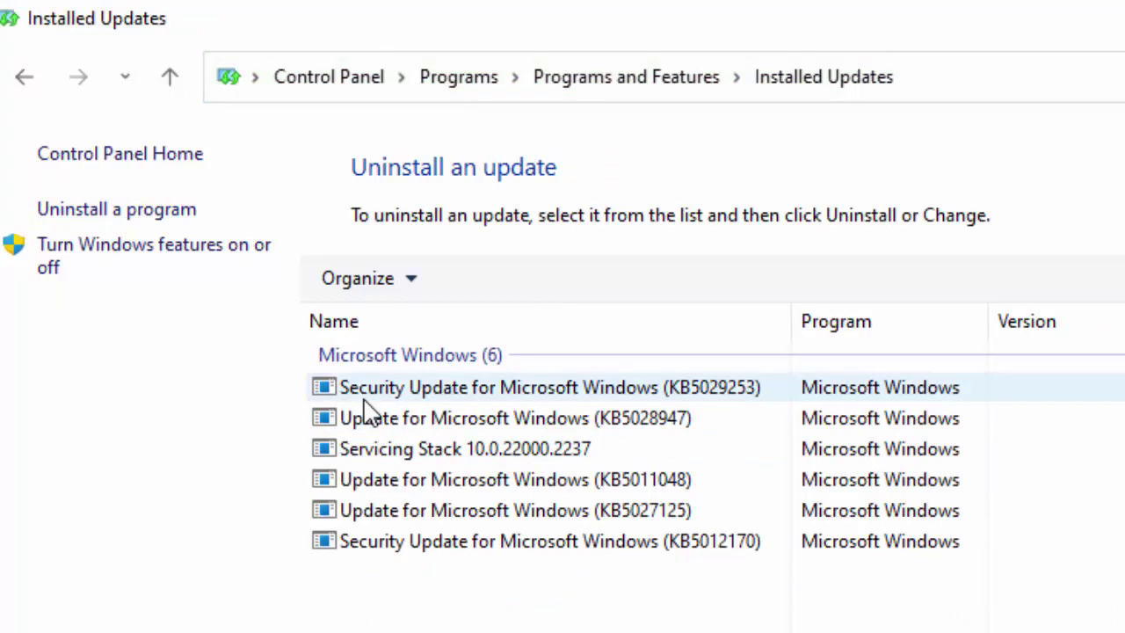
left_click(446, 396)
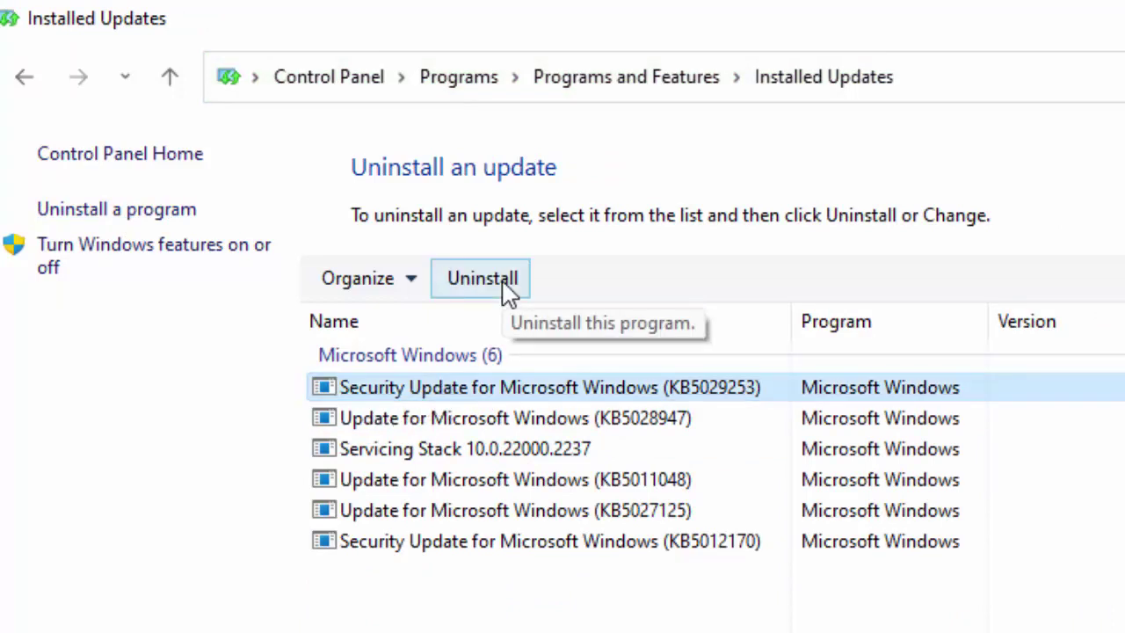
left_click(1107, 11)
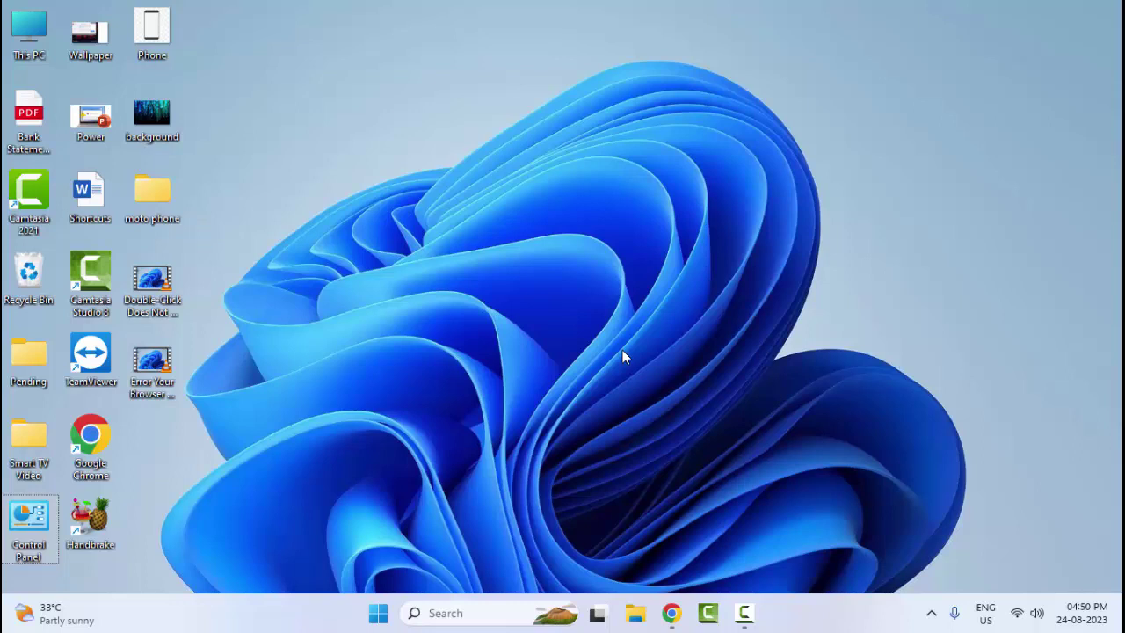
Check the Windows Update page in Settings for pending downloads and close Settings.
left_click(378, 612)
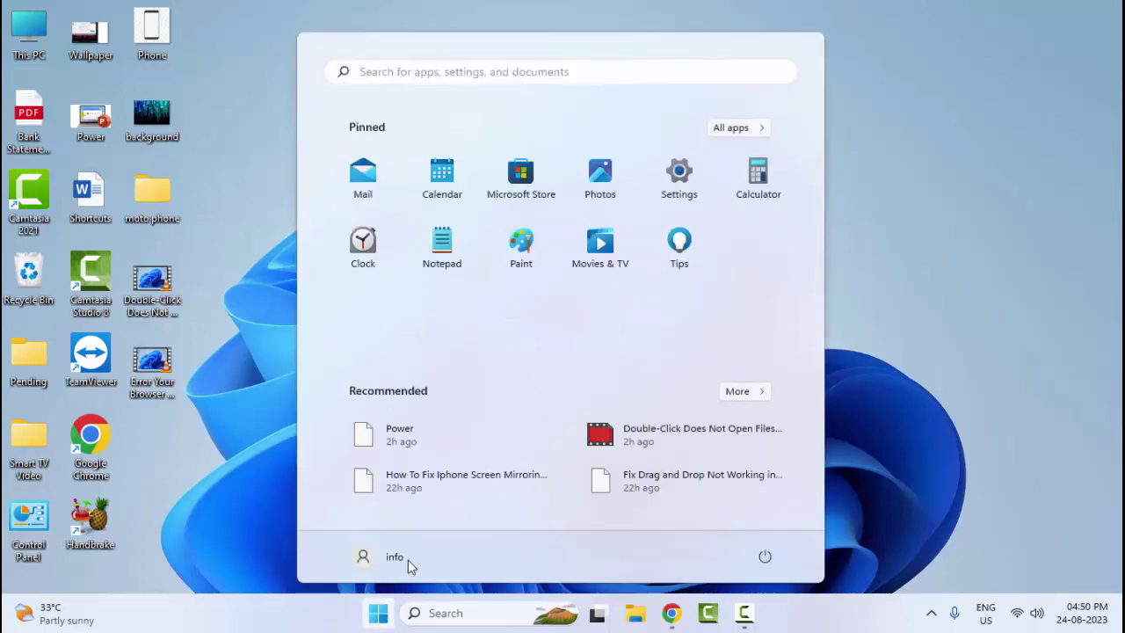
left_click(694, 172)
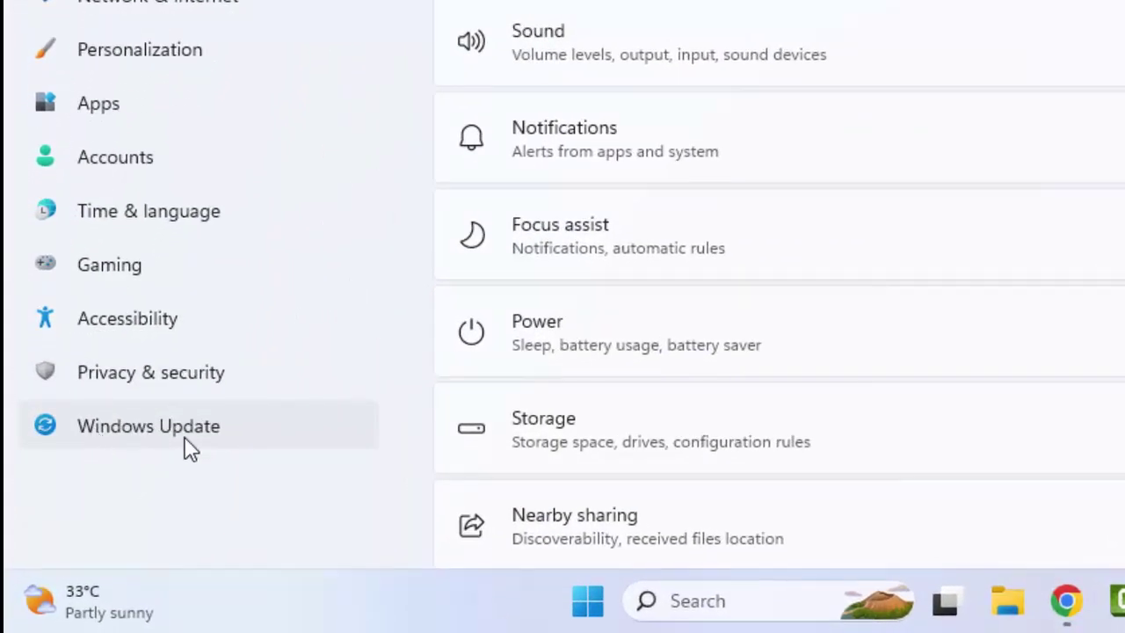
left_click(189, 447)
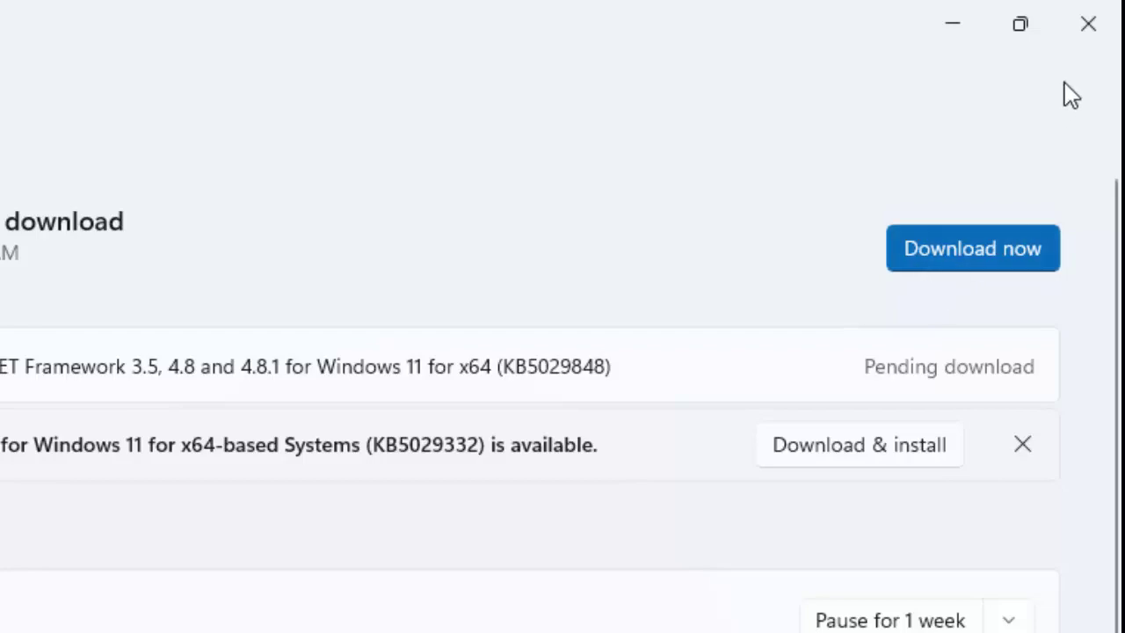
left_click(1088, 24)
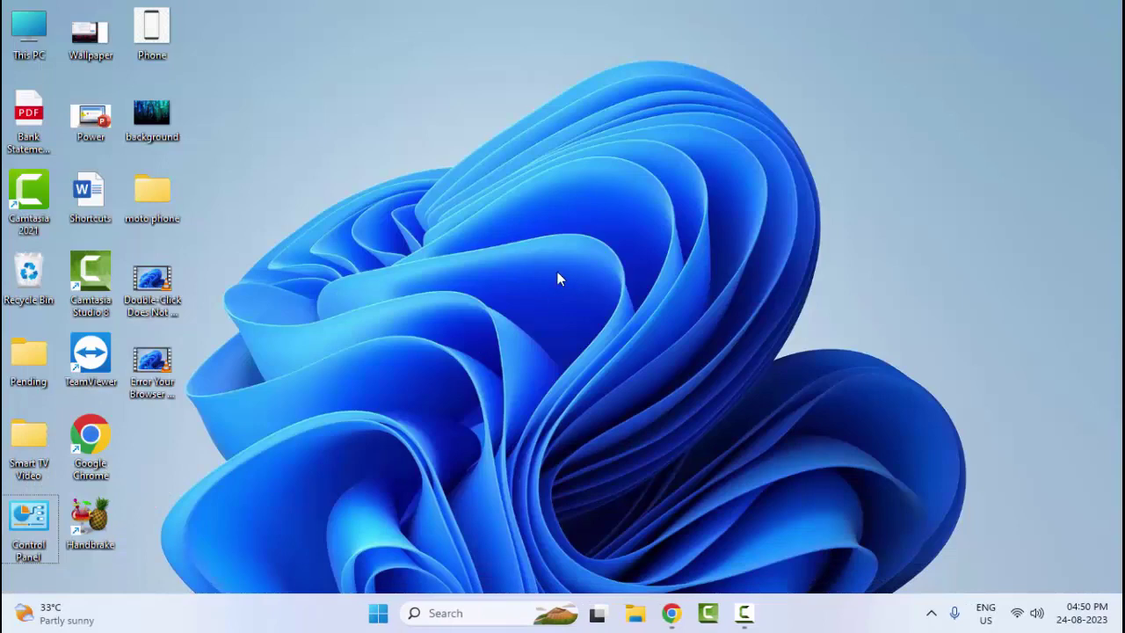
Run an automatic driver update search for the Standard PS/2 Keyboard in Device Manager.
right_click(377, 617)
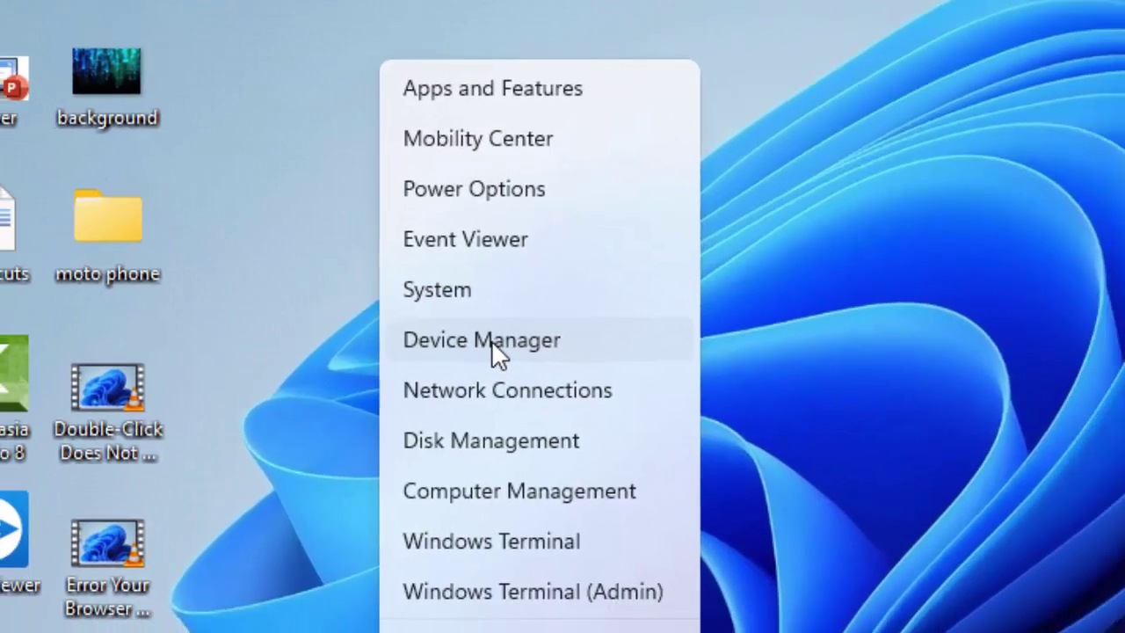
left_click(512, 354)
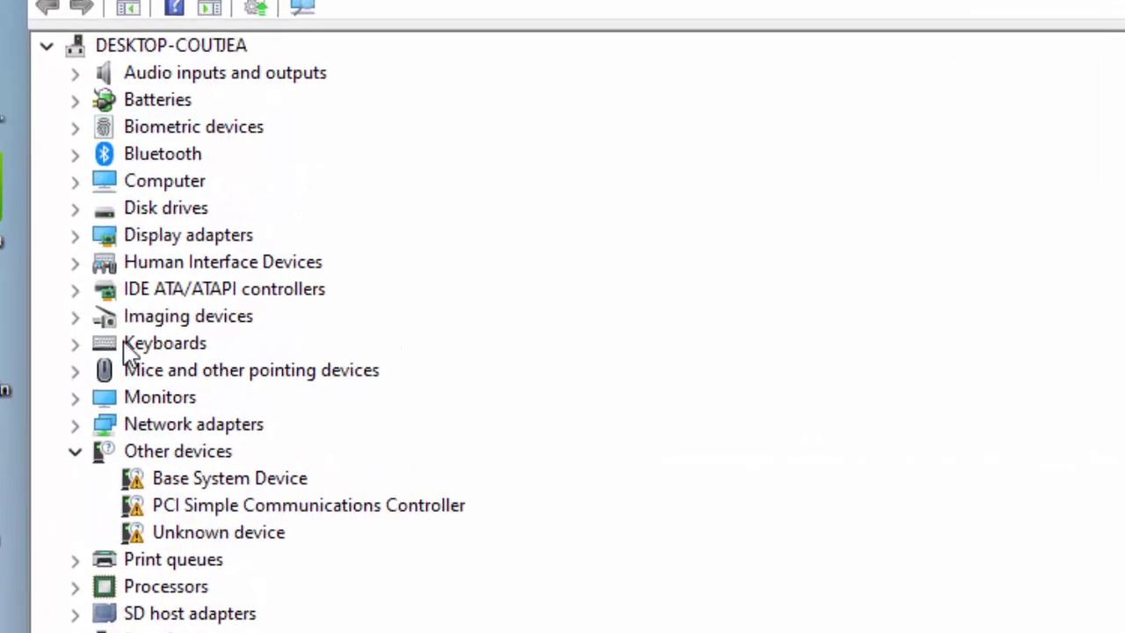
left_click(67, 389)
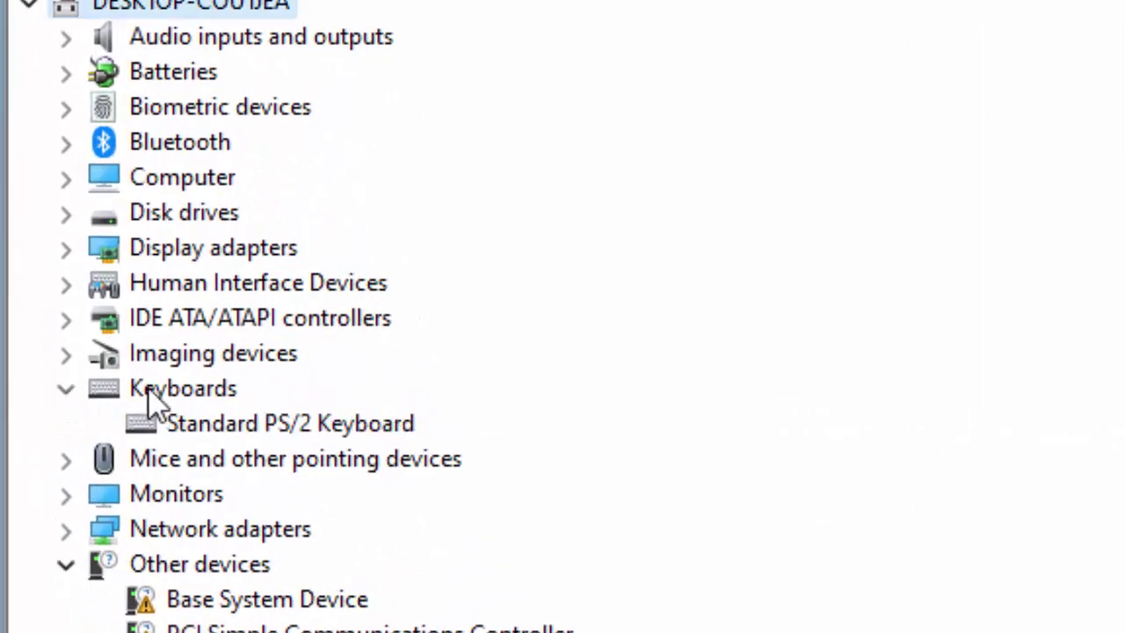
right_click(216, 418)
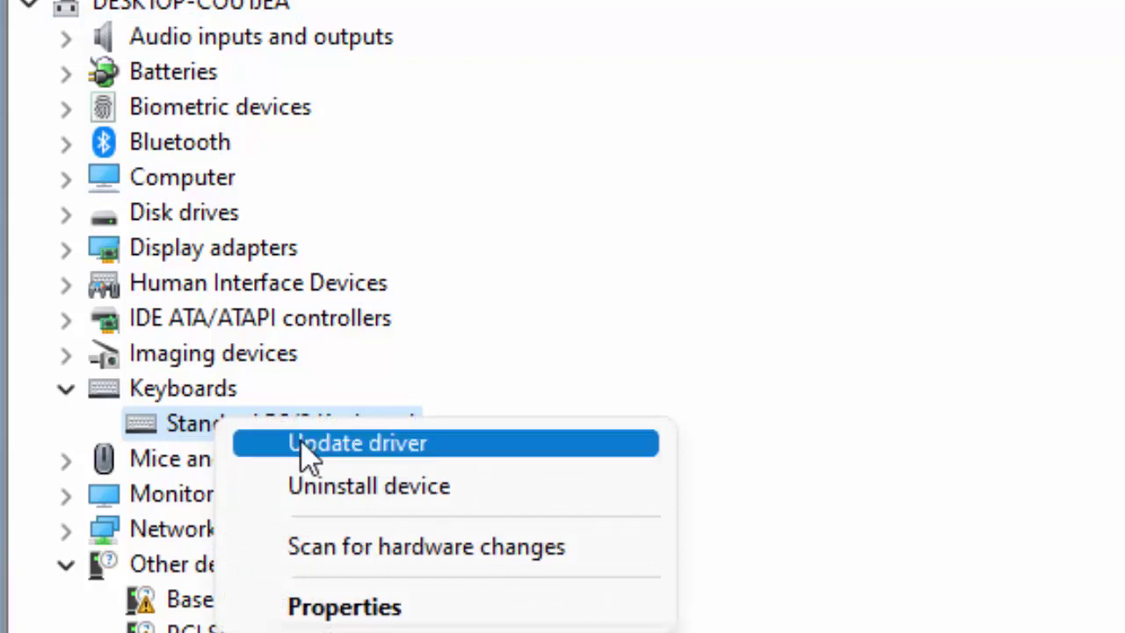
left_click(394, 443)
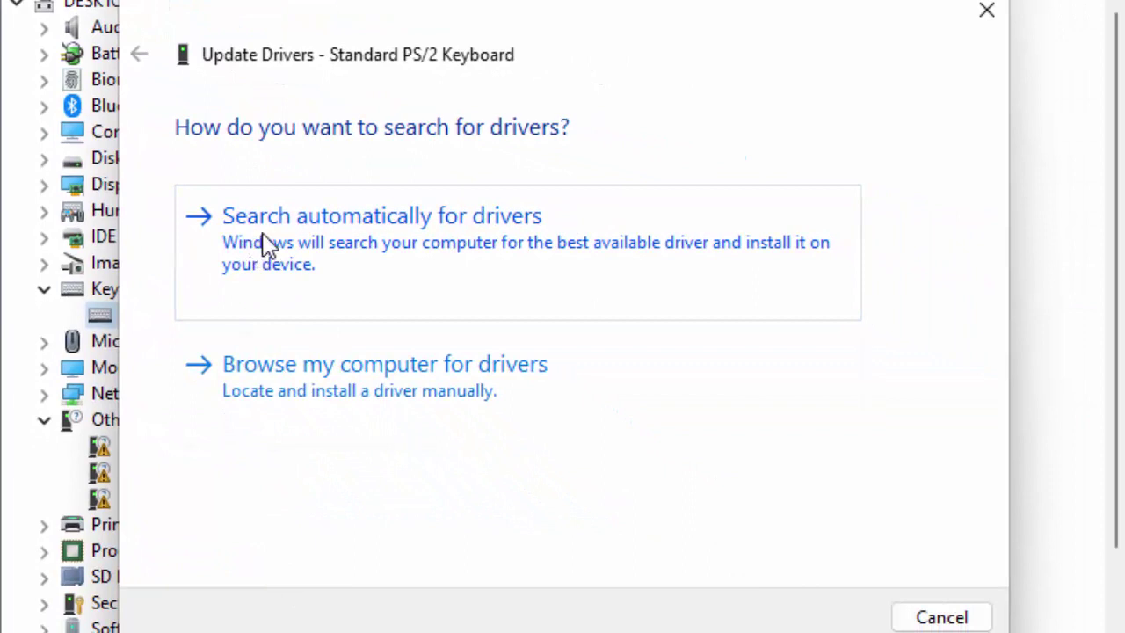
left_click(400, 236)
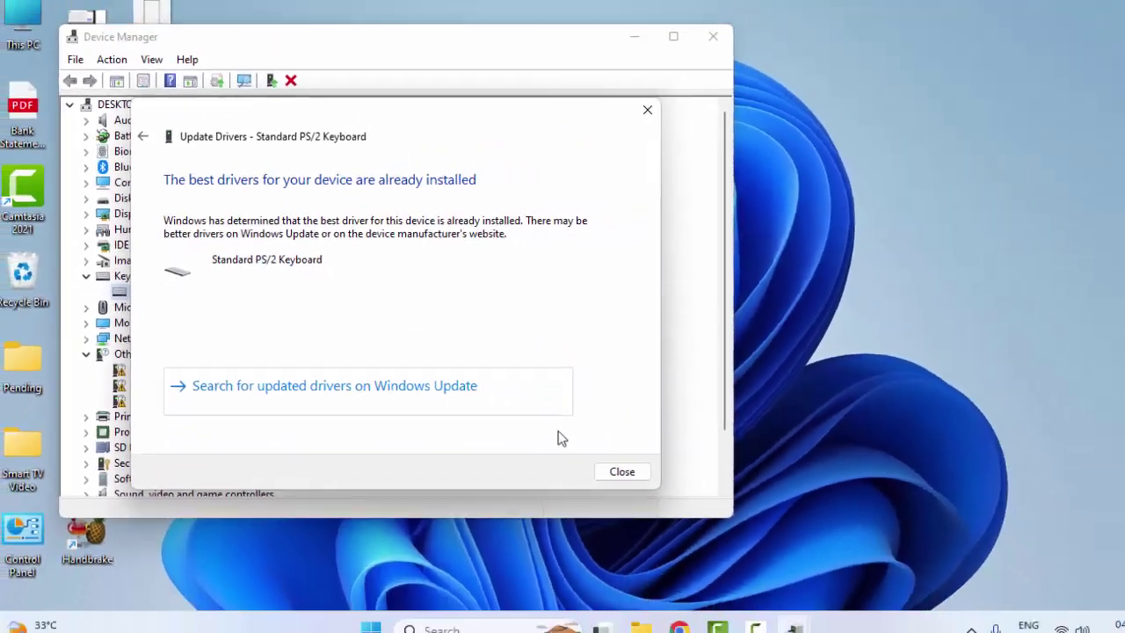
left_click(622, 471)
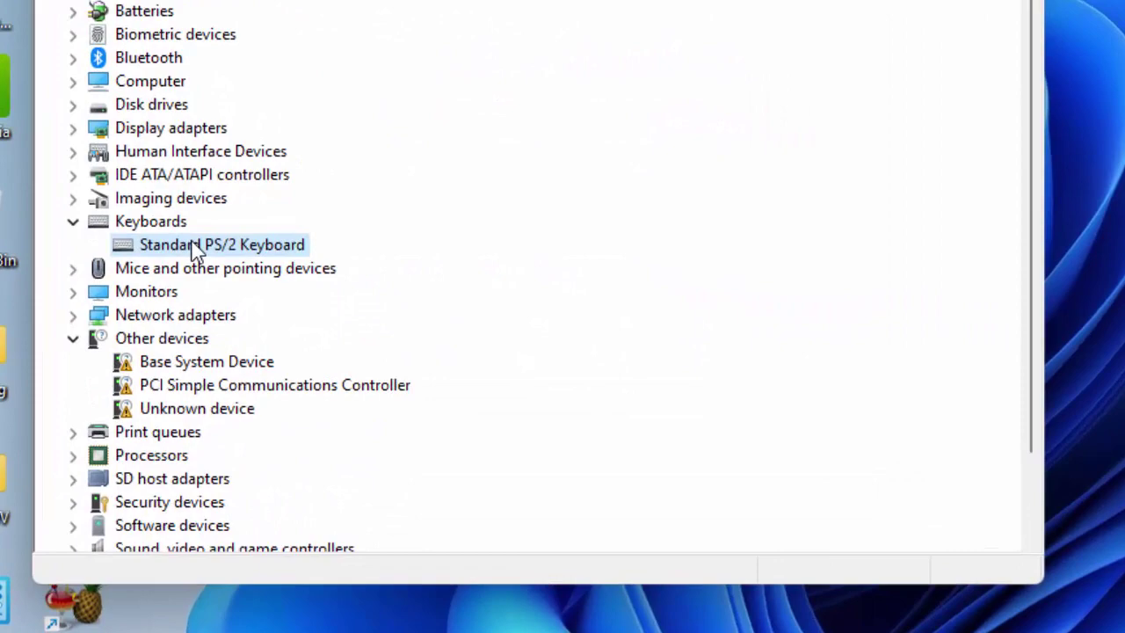
Try updating the Standard PS/2 Keyboard driver manually from the list of available drivers on the computer, and close Device Manager.
right_click(164, 293)
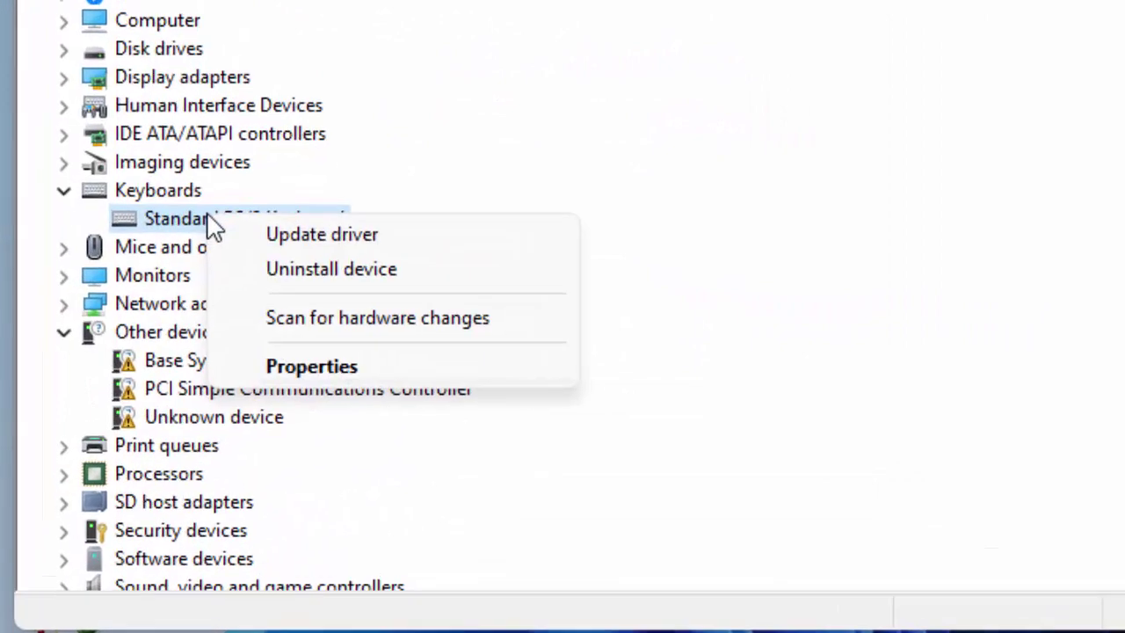
left_click(294, 234)
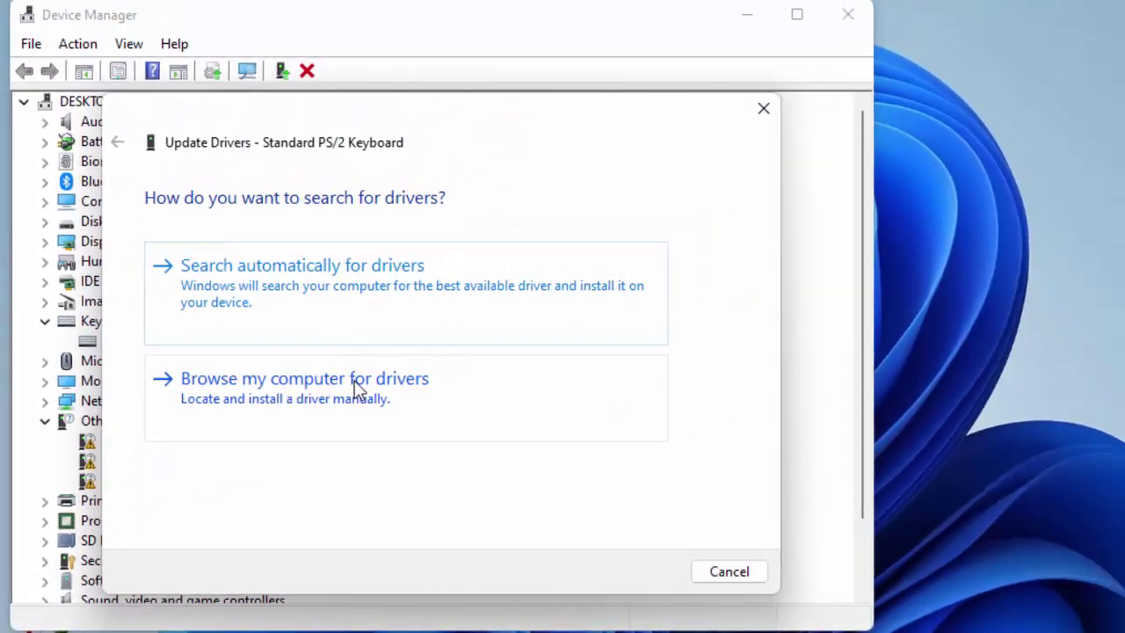
left_click(356, 390)
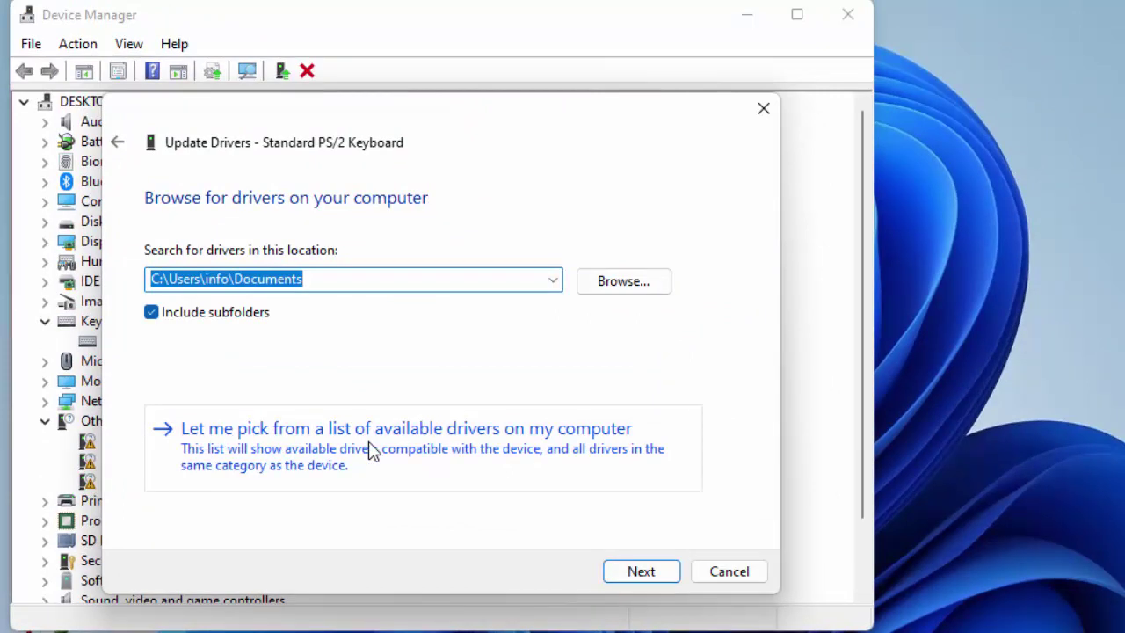
left_click(525, 449)
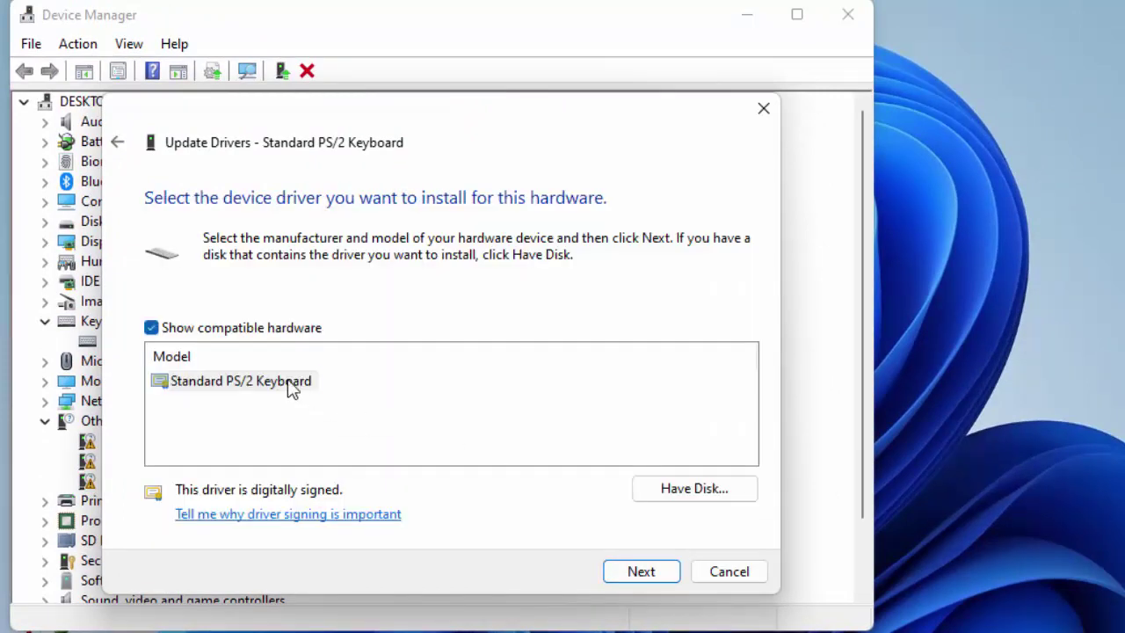
left_click(293, 382)
left_click(723, 572)
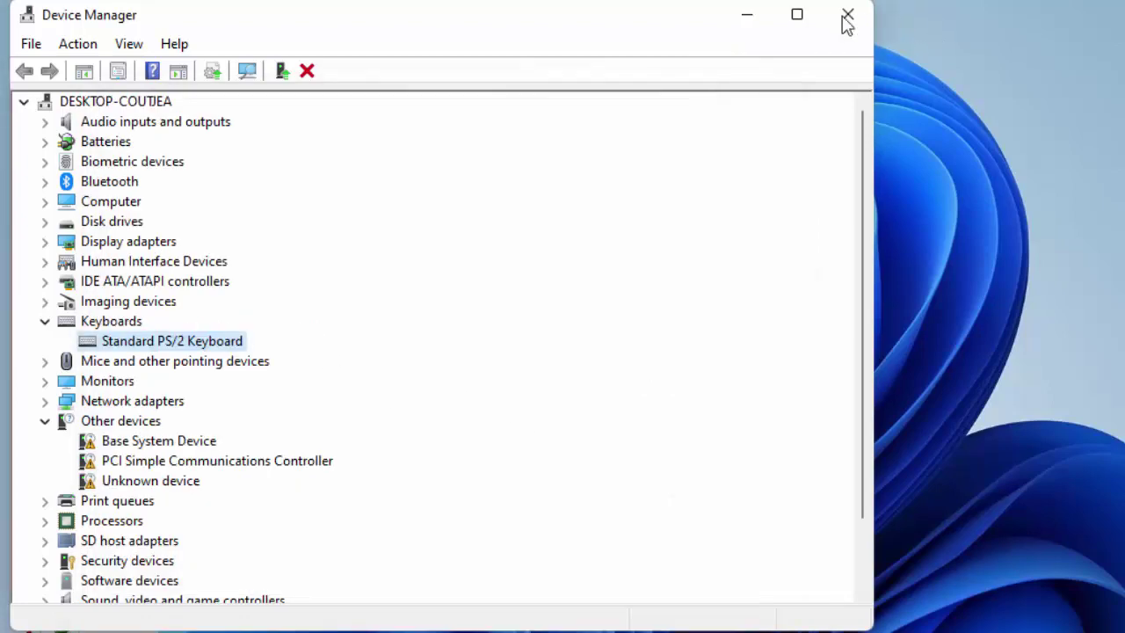
left_click(847, 15)
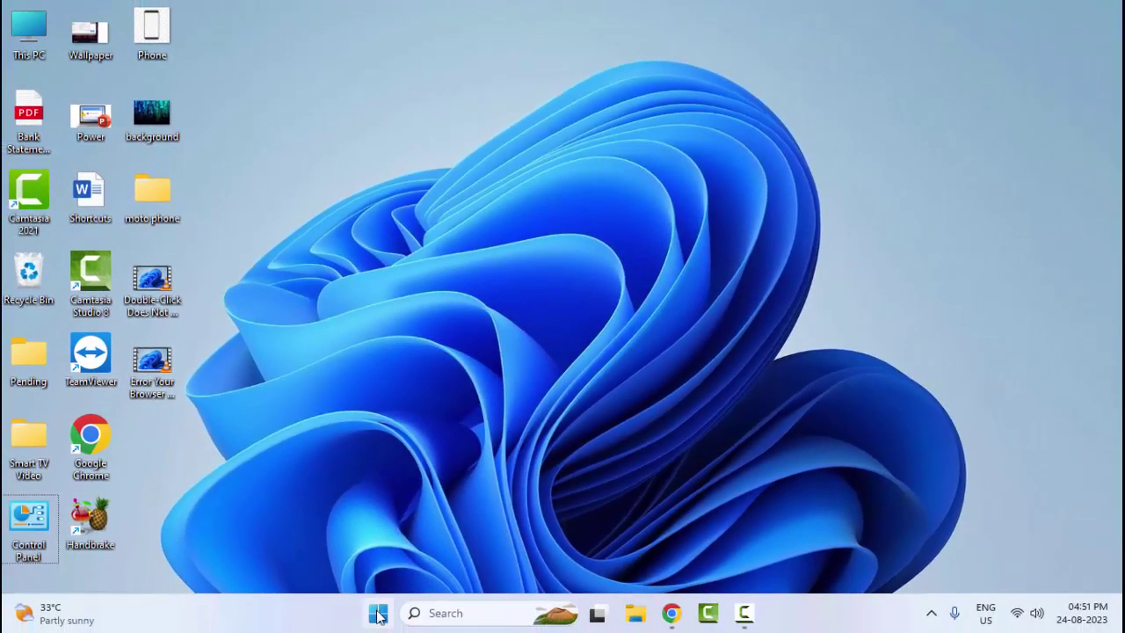
Reopen Device Manager, view the uninstall option for the Standard PS/2 Keyboard, and close the window without choosing it.
right_click(378, 615)
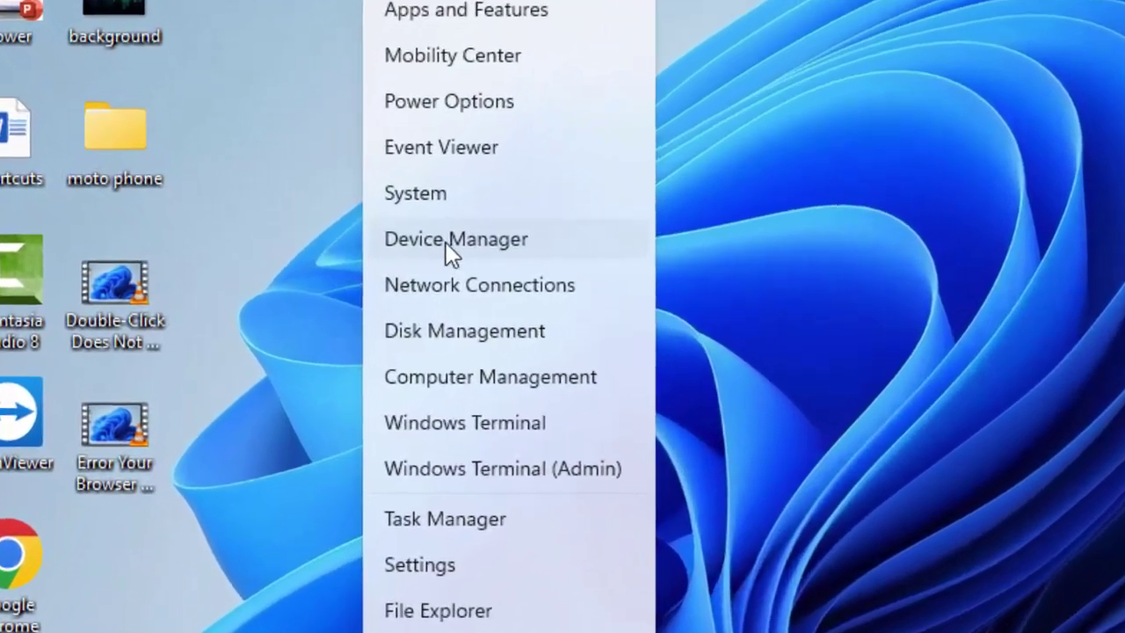
left_click(448, 246)
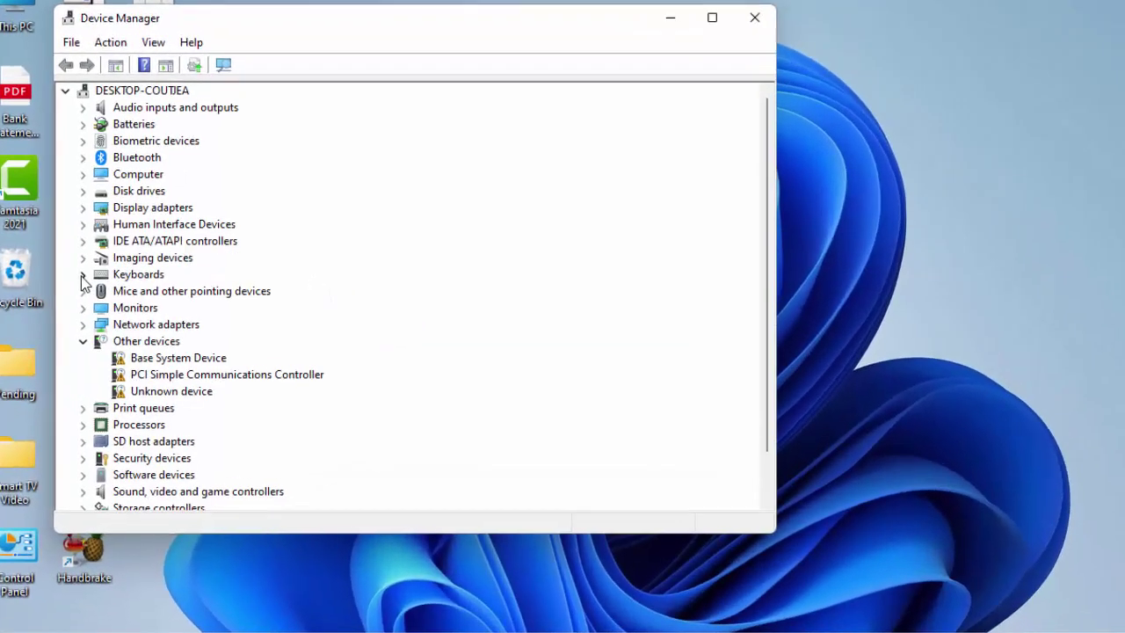
left_click(89, 277)
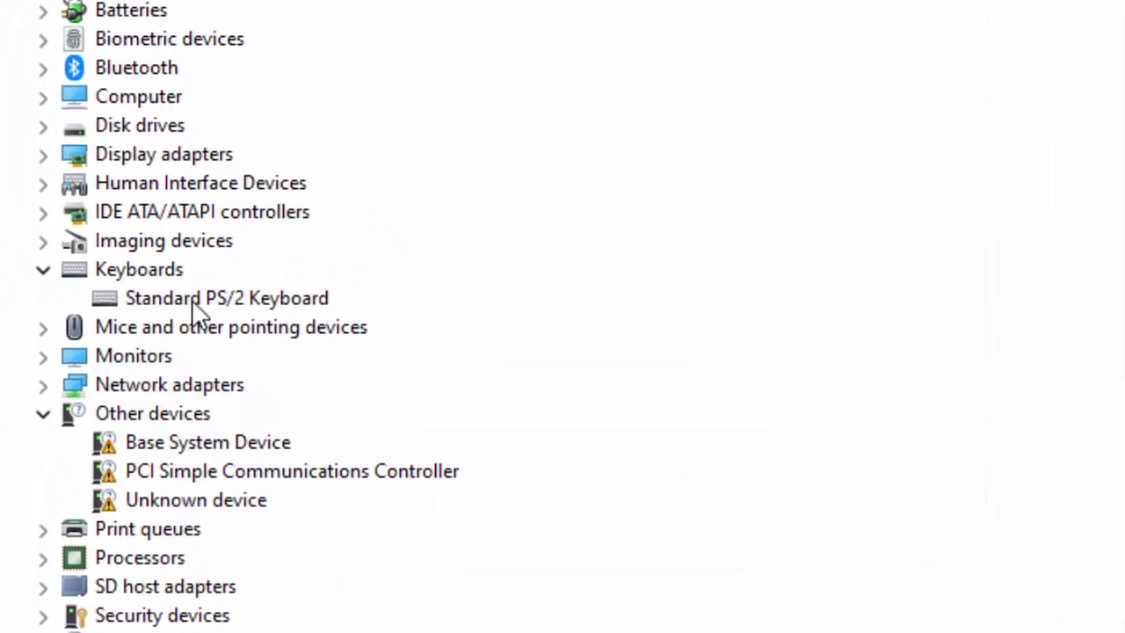
right_click(193, 302)
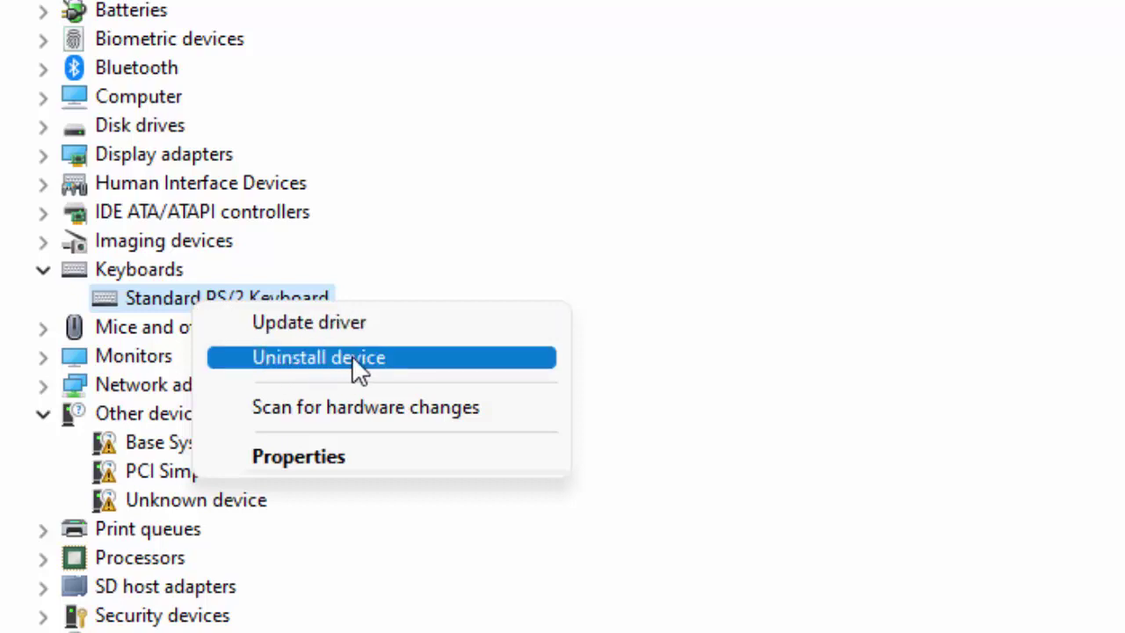
left_click(628, 287)
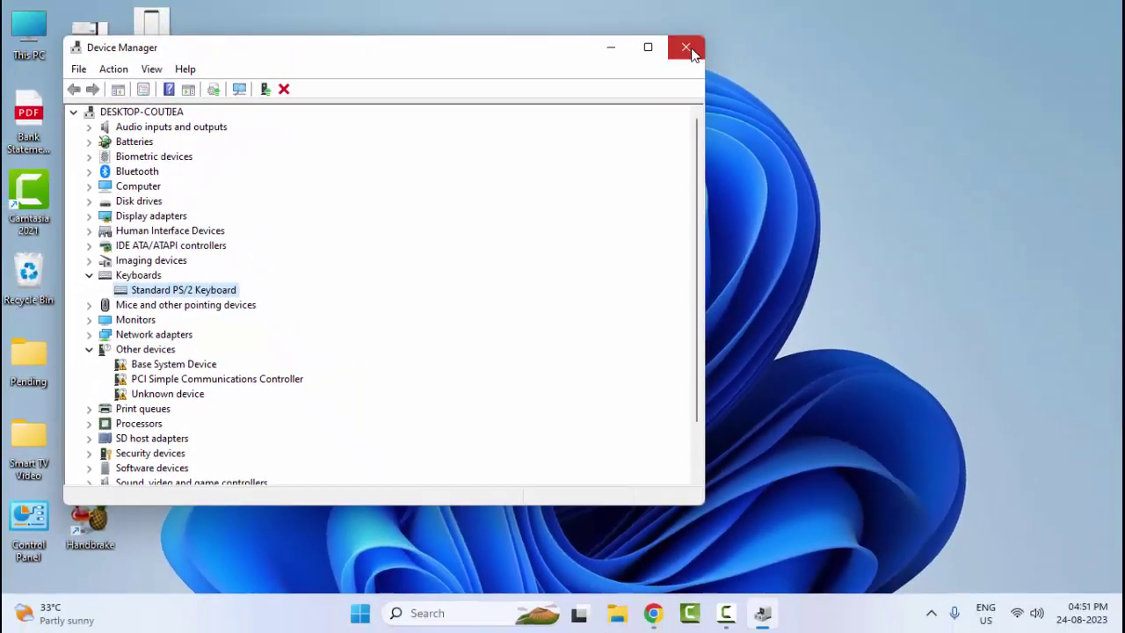
left_click(689, 49)
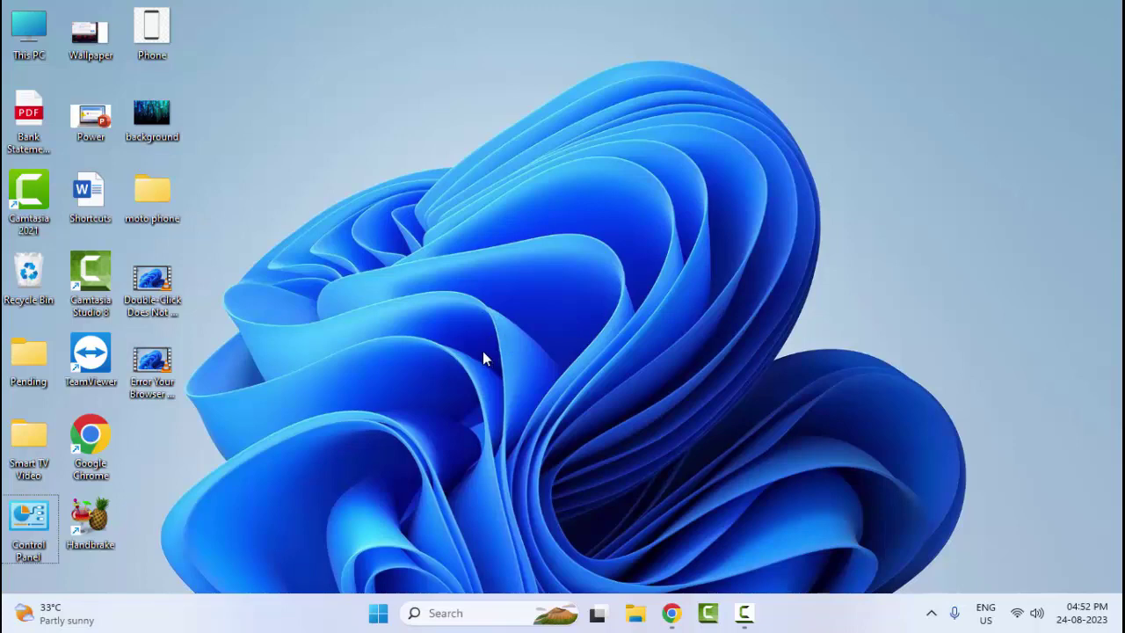
Check the Sticky keys, Filter keys and Toggle keys options in the keyboard accessibility settings, and close Settings.
left_click(378, 612)
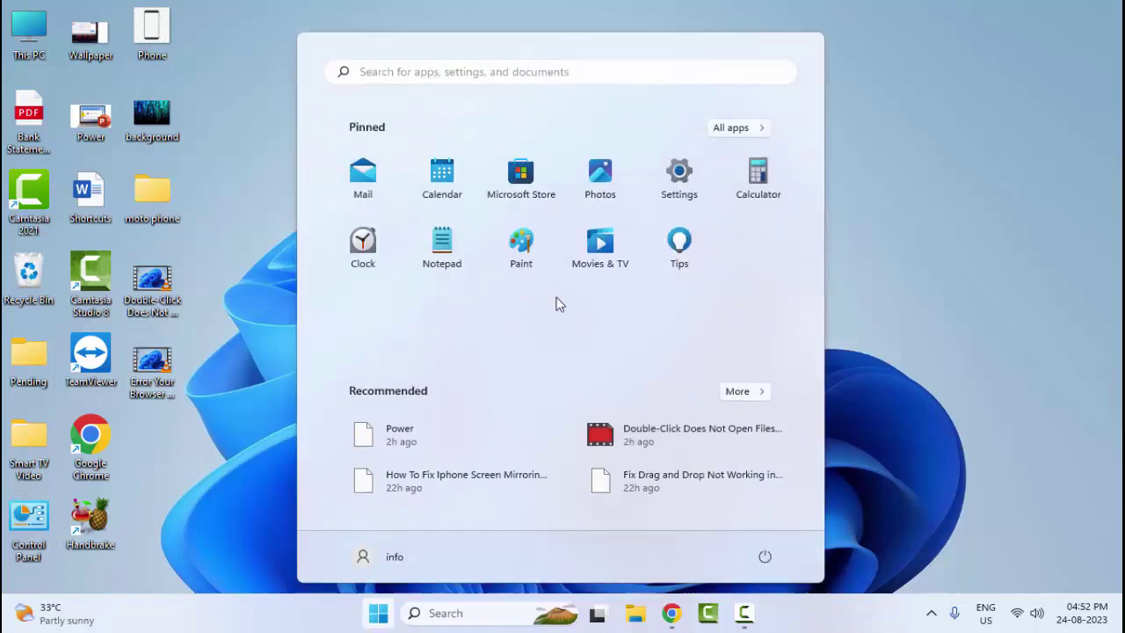
left_click(679, 182)
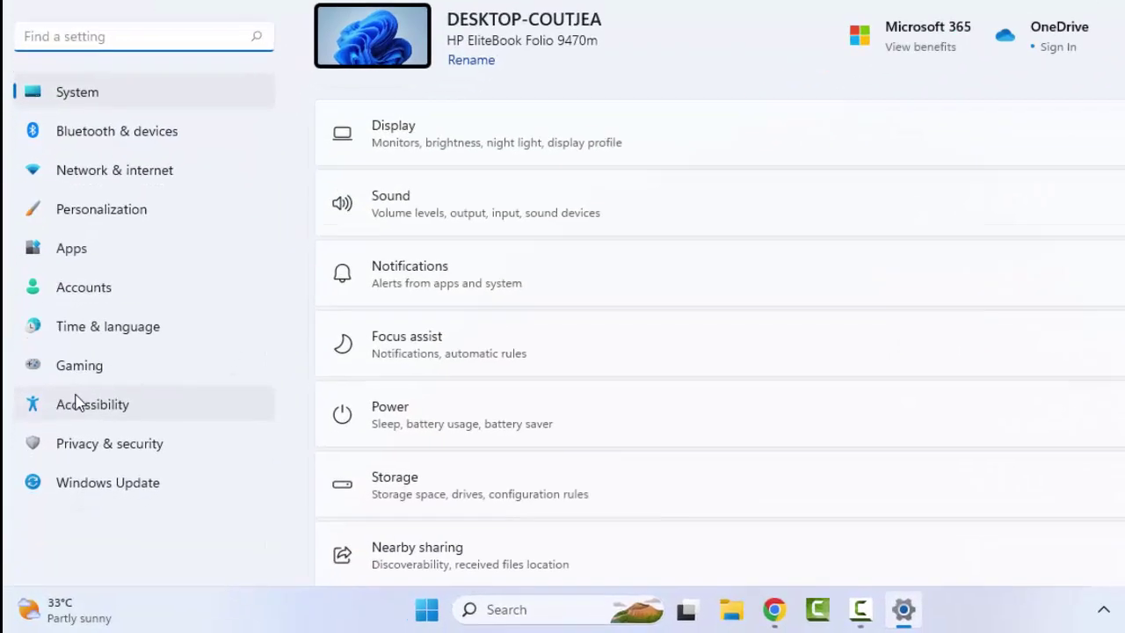
left_click(144, 338)
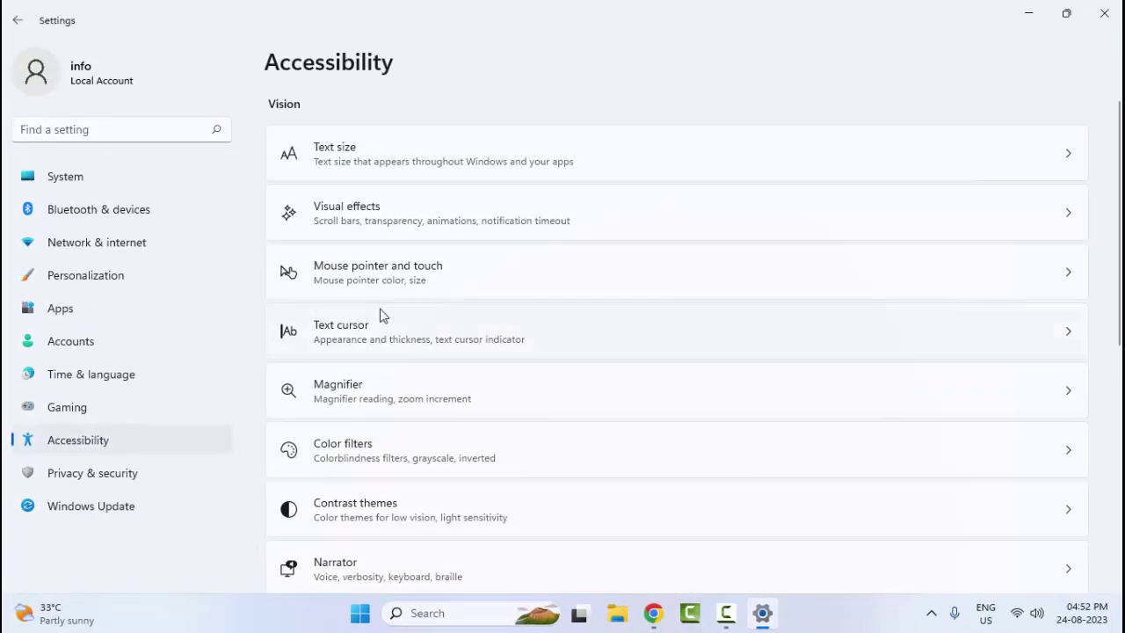
scroll(391, 360, "down", 5)
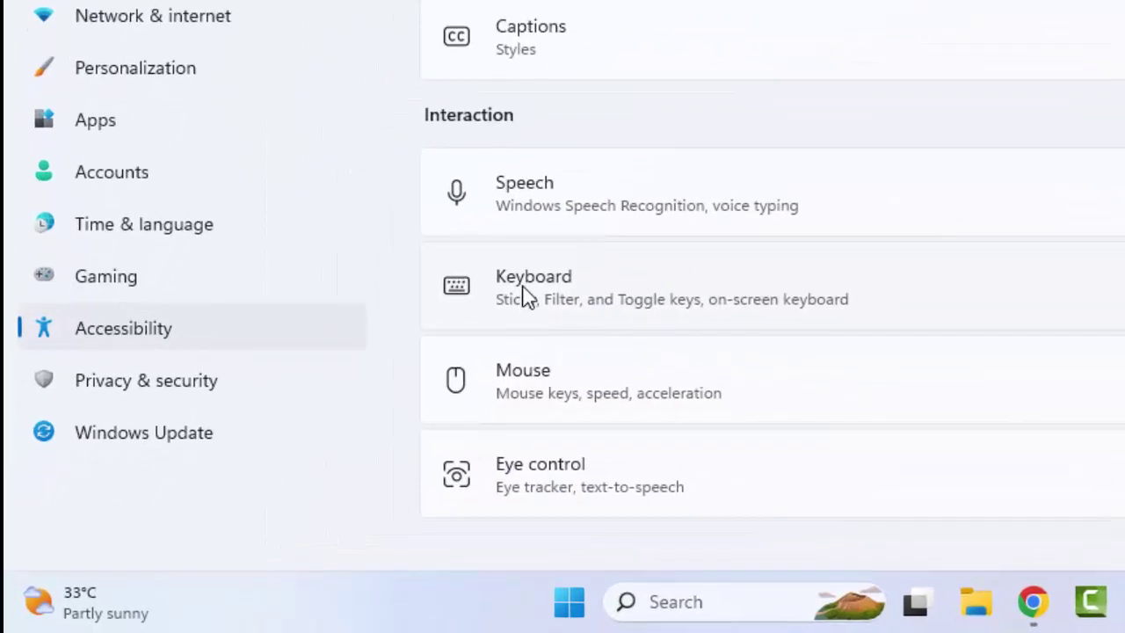
left_click(606, 297)
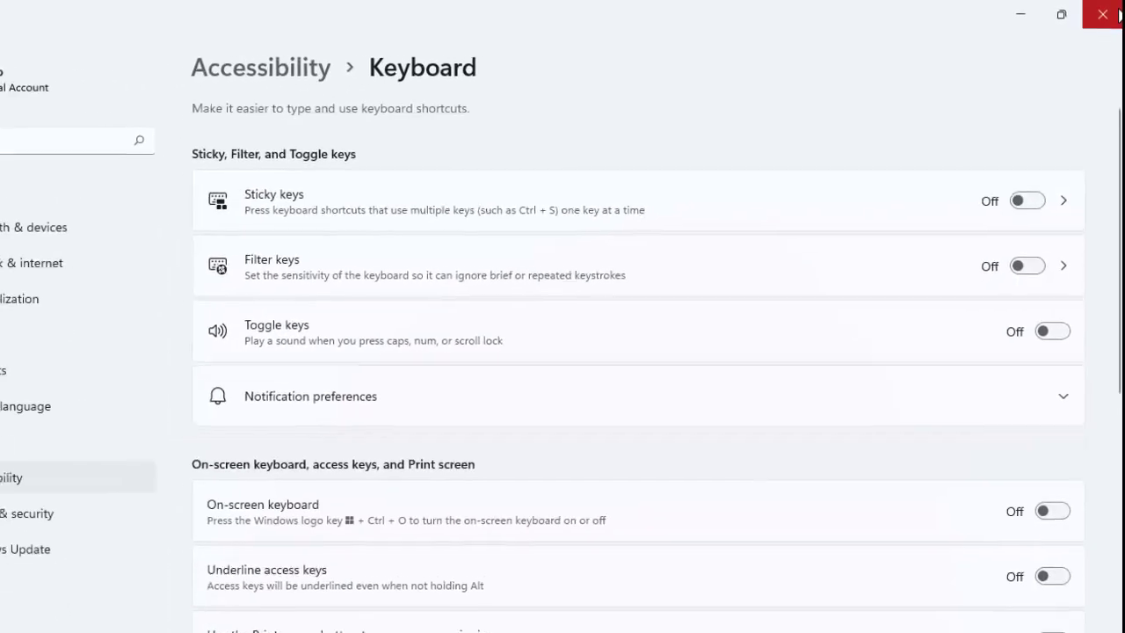
left_click(1109, 14)
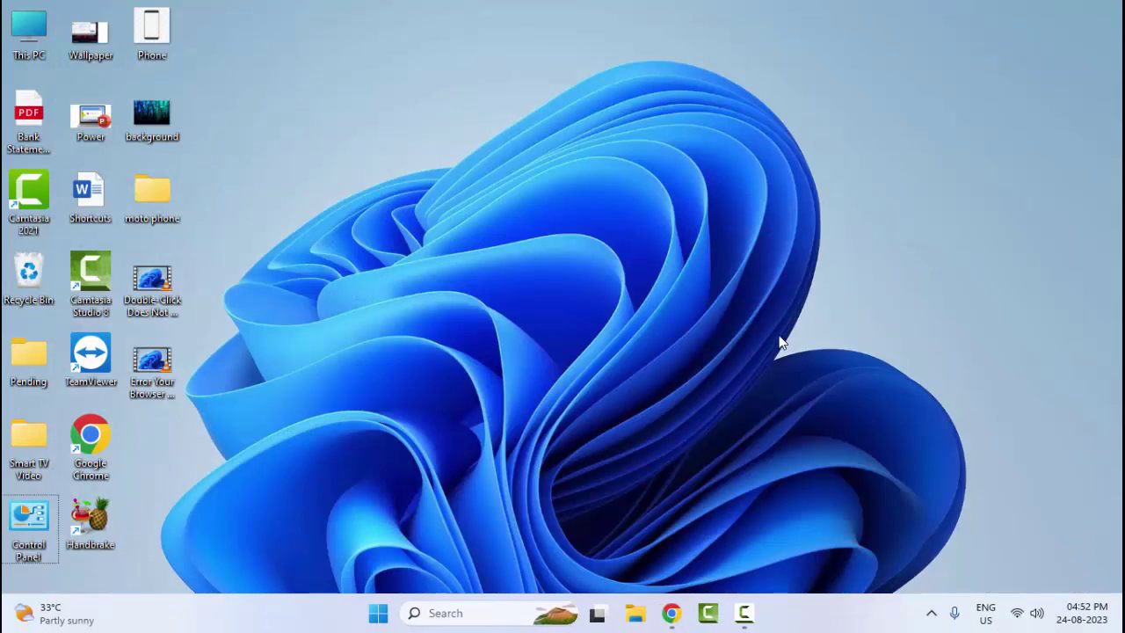
Turn on the on-screen keyboard from the keyboard accessibility settings, and close both the on-screen keyboard and Settings.
left_click(377, 612)
left_click(668, 184)
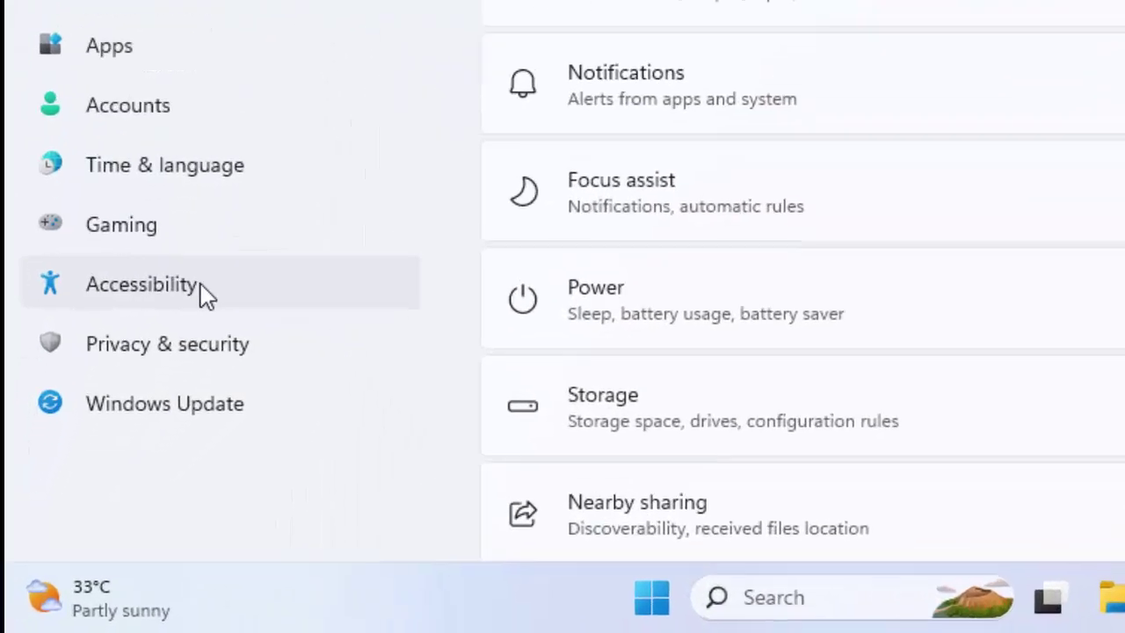
left_click(111, 439)
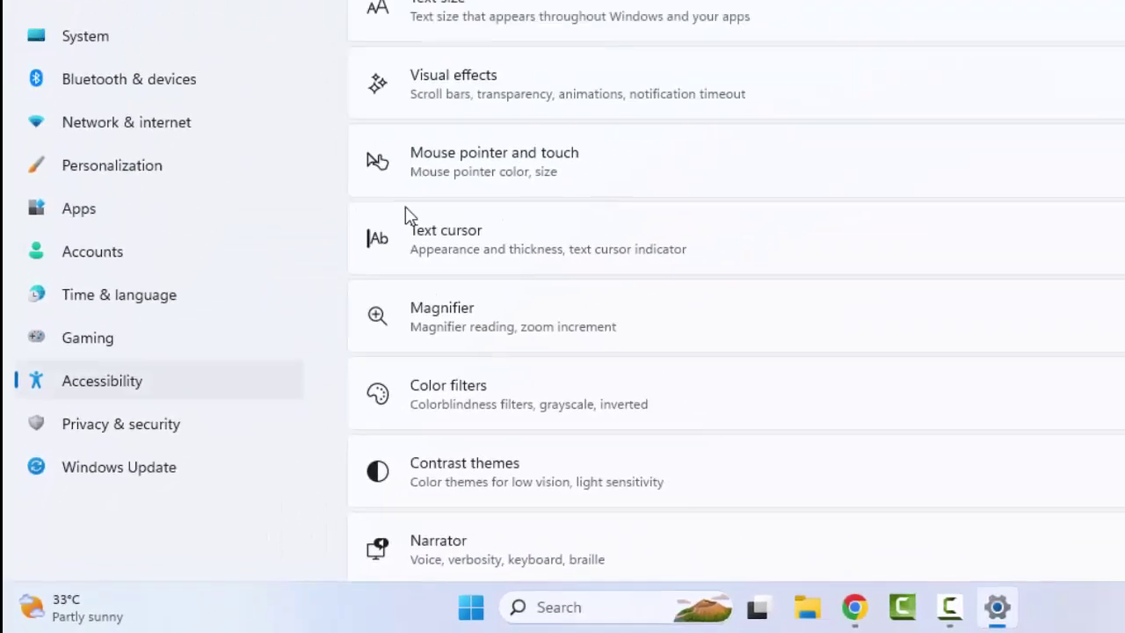
scroll(646, 71, "down", 5)
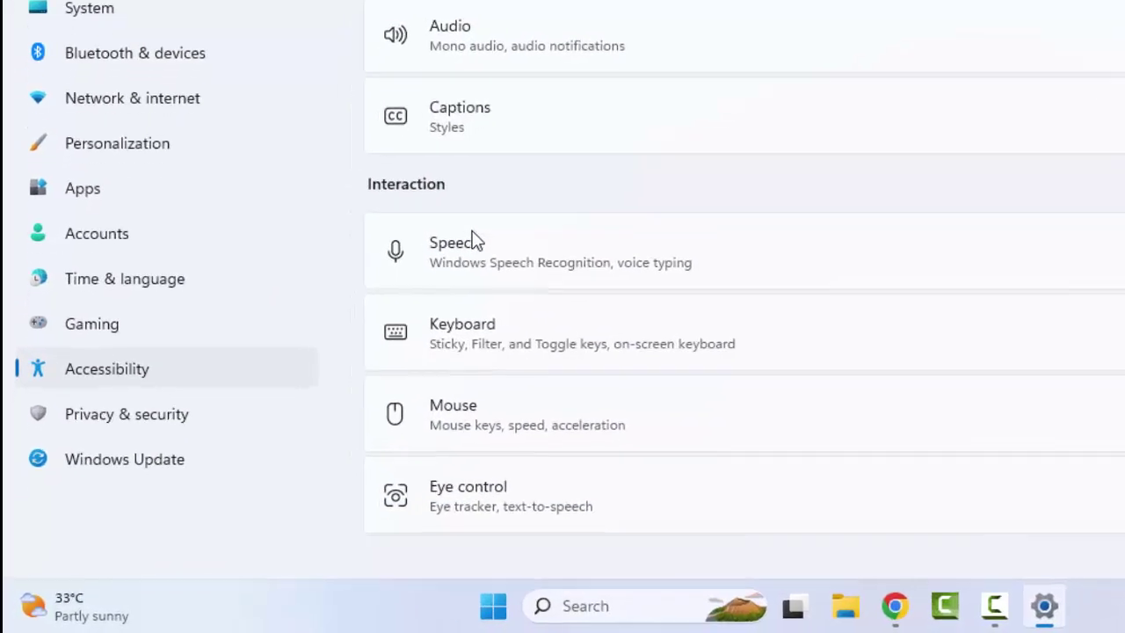
left_click(504, 301)
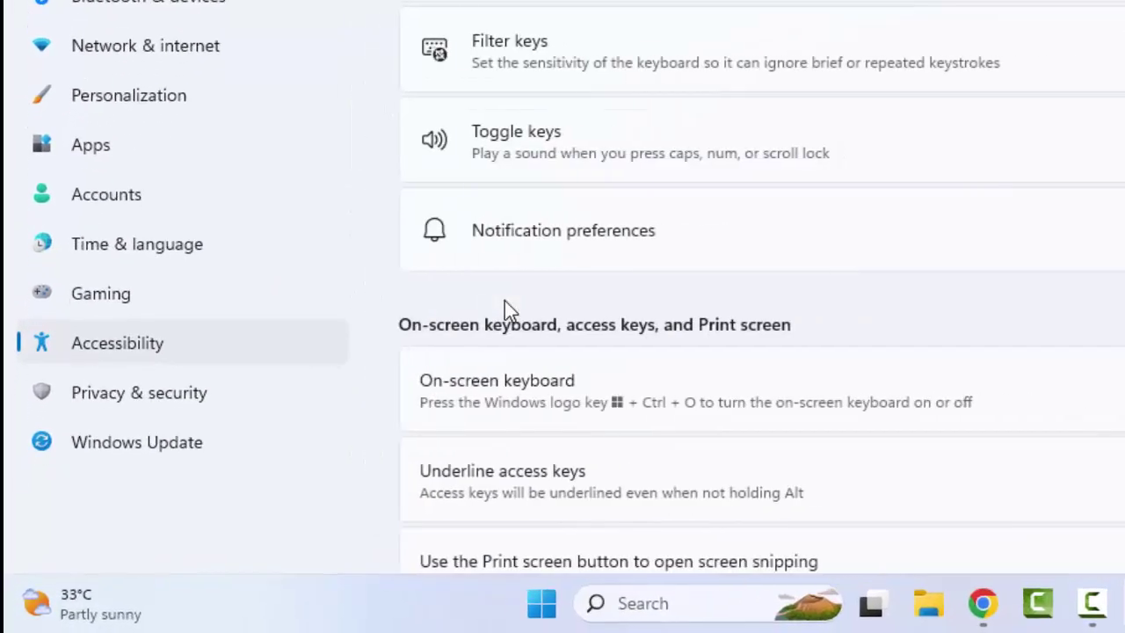
scroll(541, 291, "down", 3)
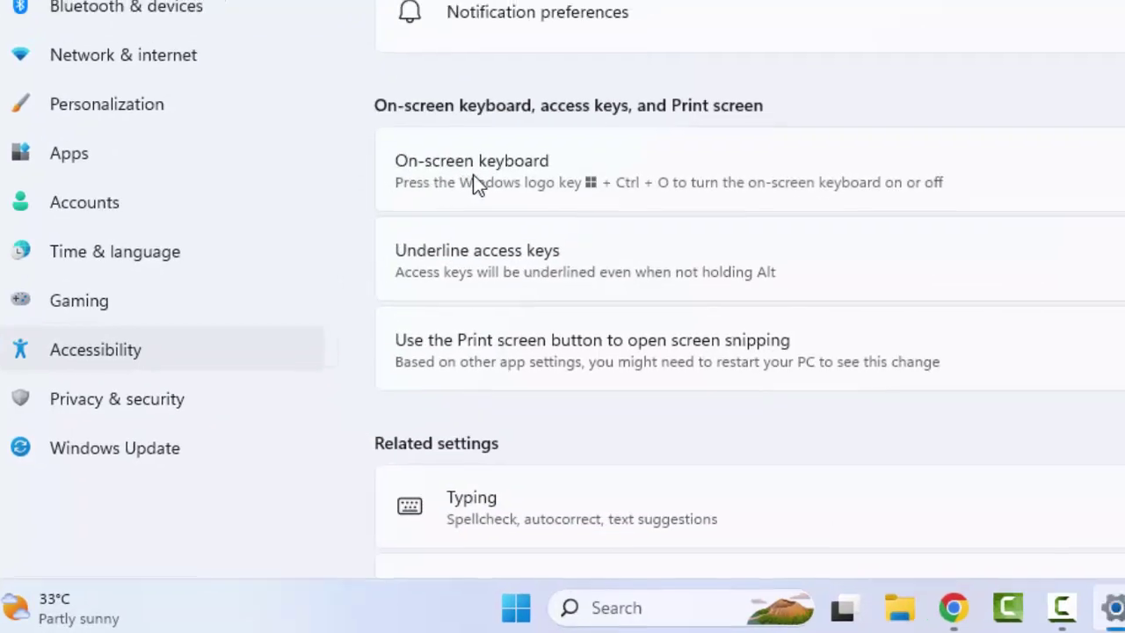
left_click(1048, 283)
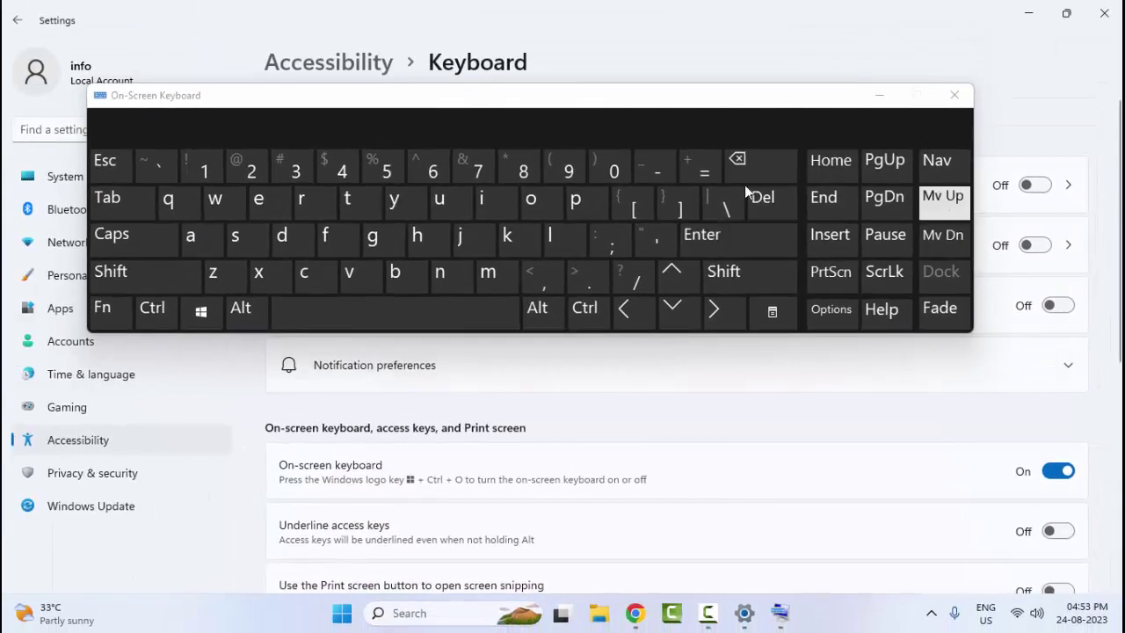
left_click(954, 95)
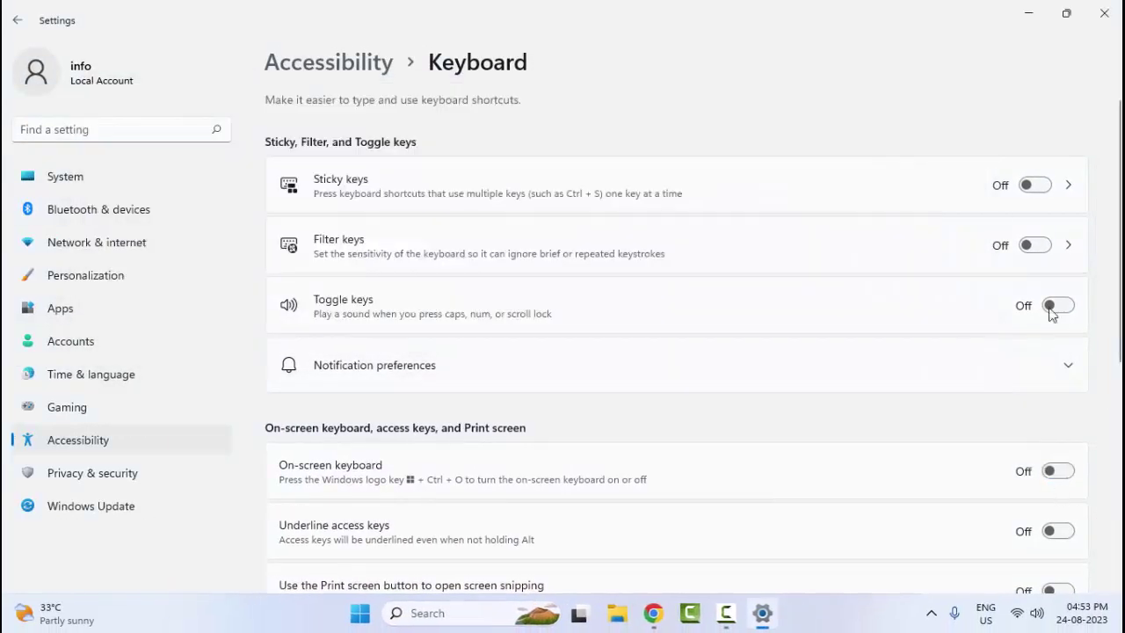
left_click(1105, 18)
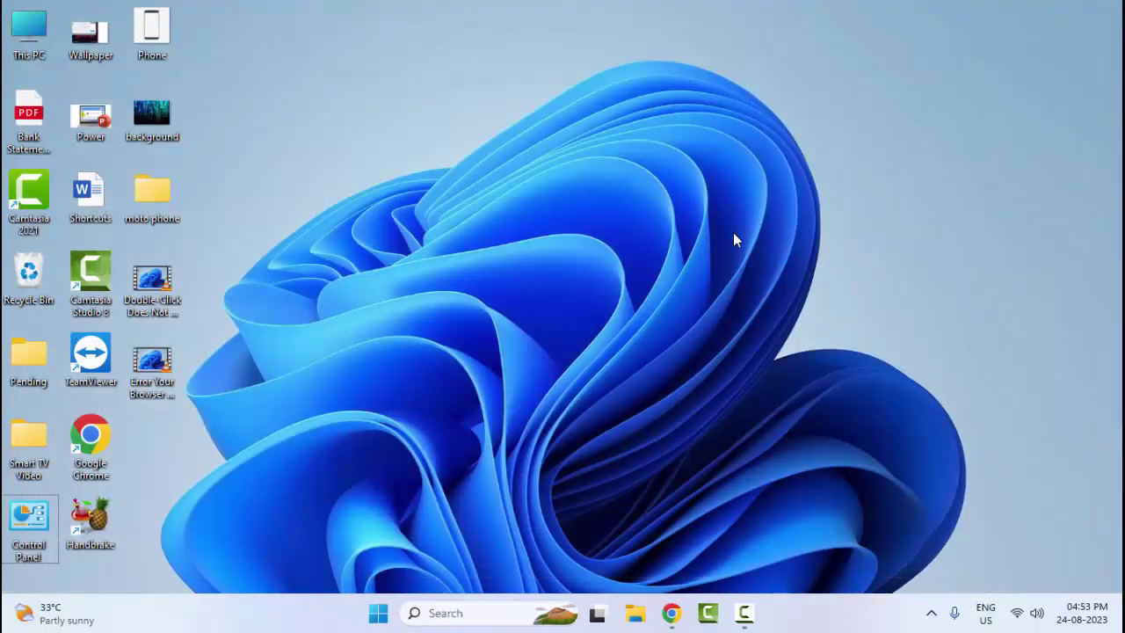